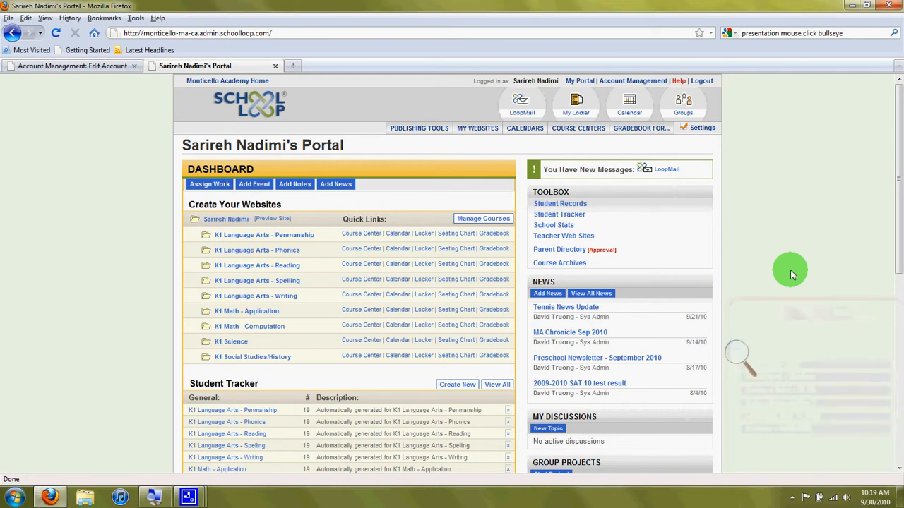
# Step: Open the teacher settings page from the portal
pyautogui.click(739, 351)
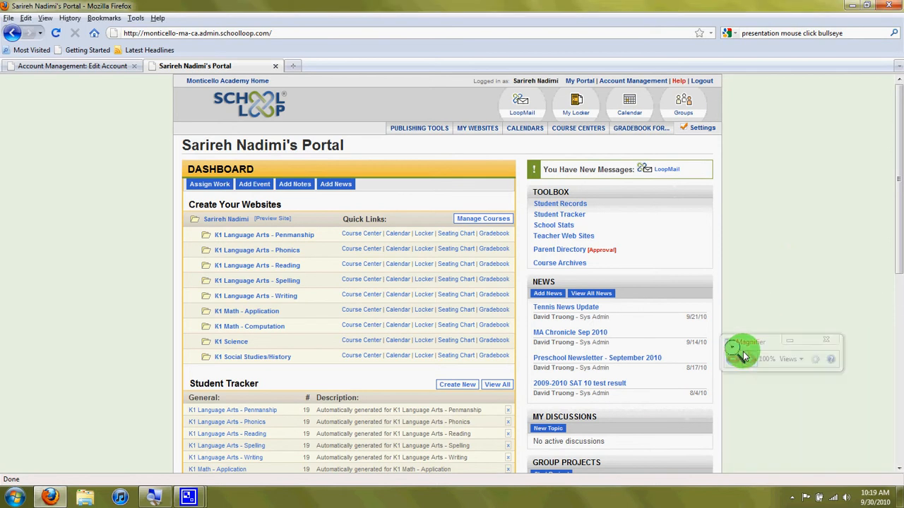
pyautogui.click(749, 359)
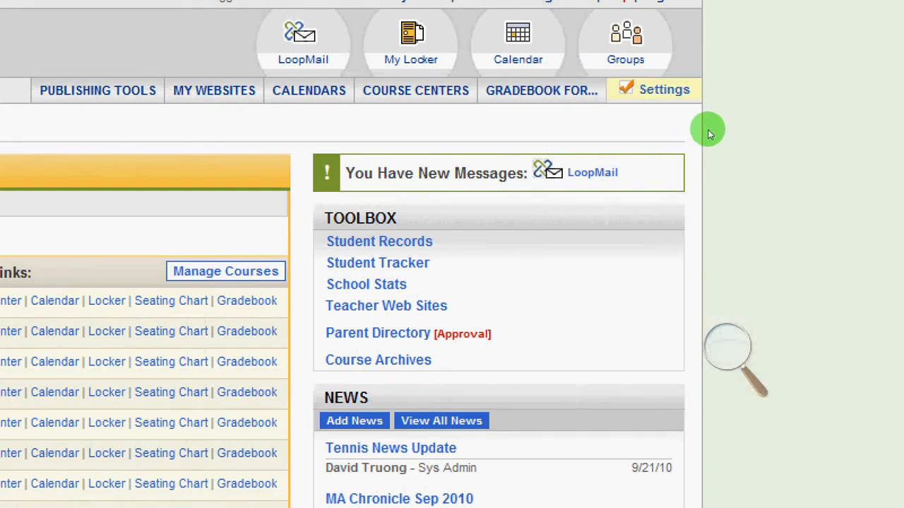
pyautogui.click(664, 90)
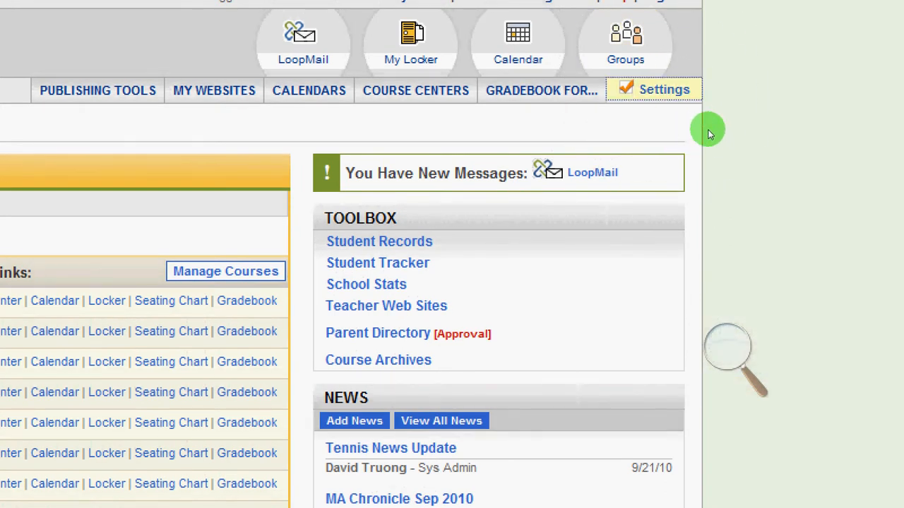
pyautogui.click(728, 346)
pyautogui.press('super+minus')
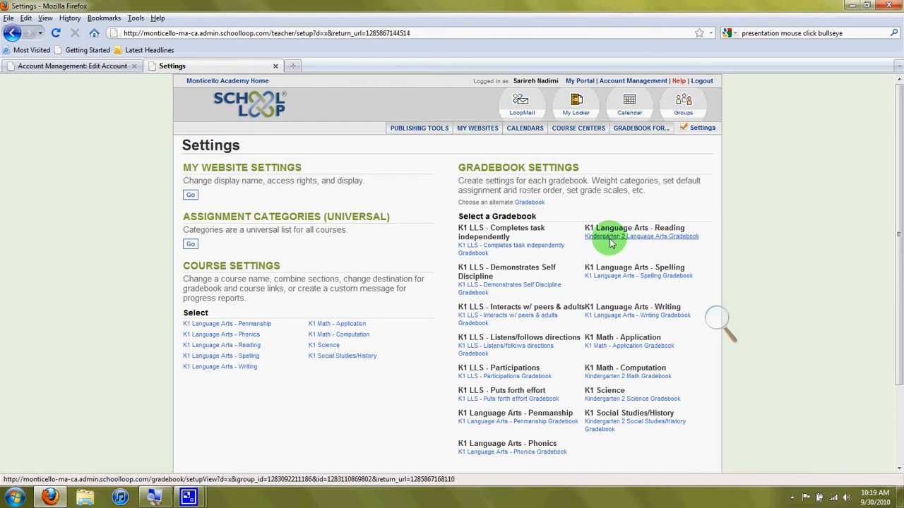
# Step: Open the weighting setup of the K1 Language Arts - Spelling Gradebook and go on to the category list
pyautogui.click(620, 276)
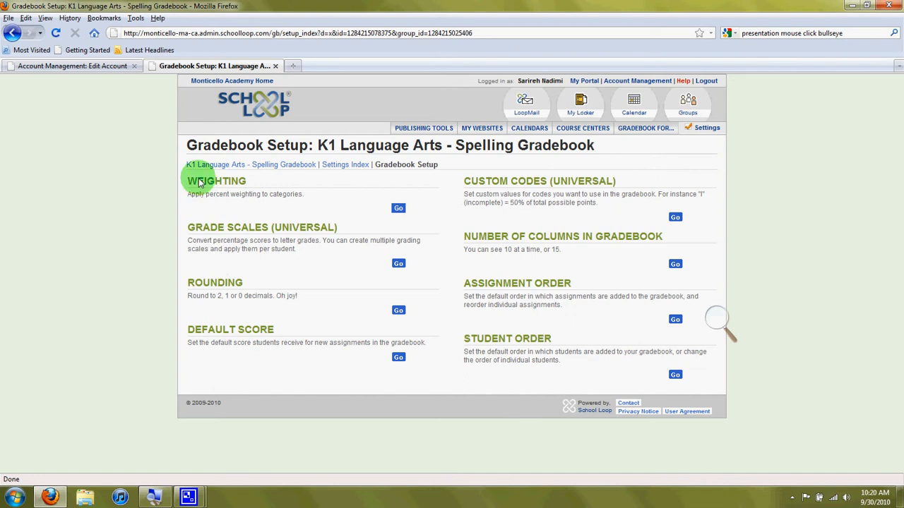
pyautogui.click(398, 209)
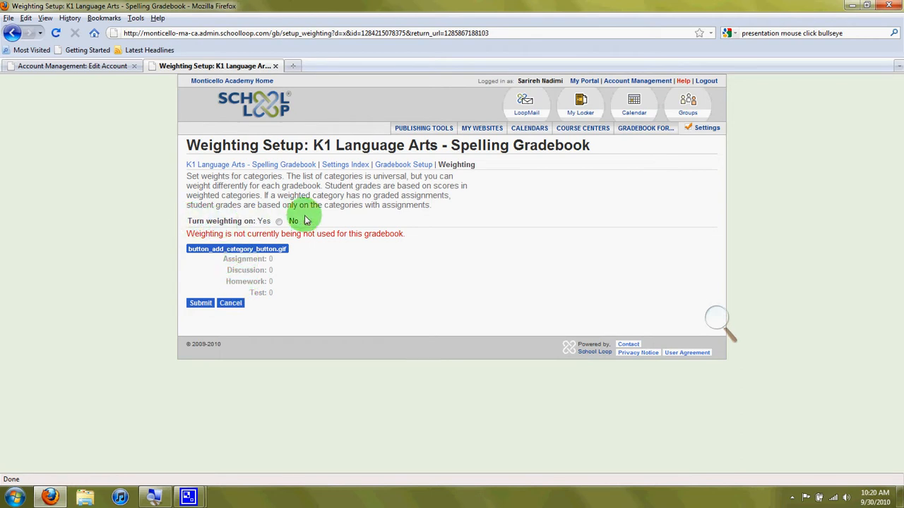
pyautogui.click(274, 252)
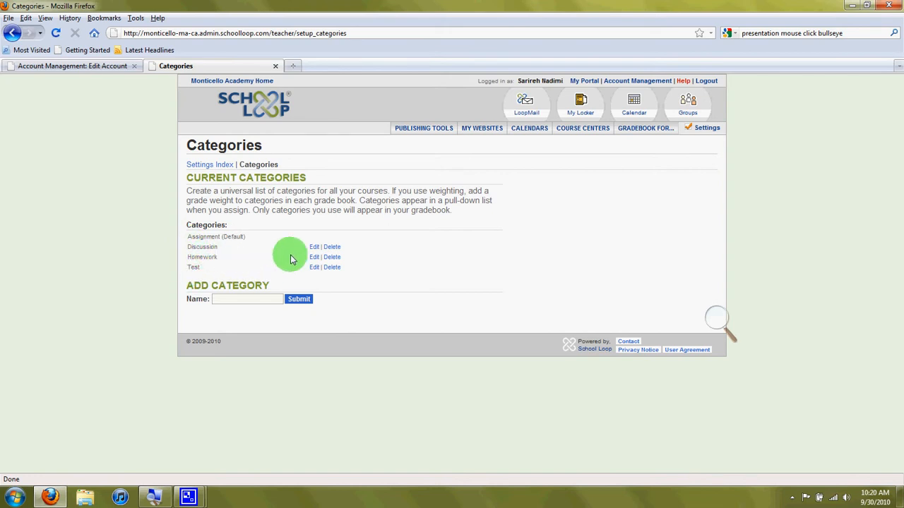
# Step: Rename the Discussion category as Classwork/Participation
pyautogui.click(719, 319)
pyautogui.click(727, 324)
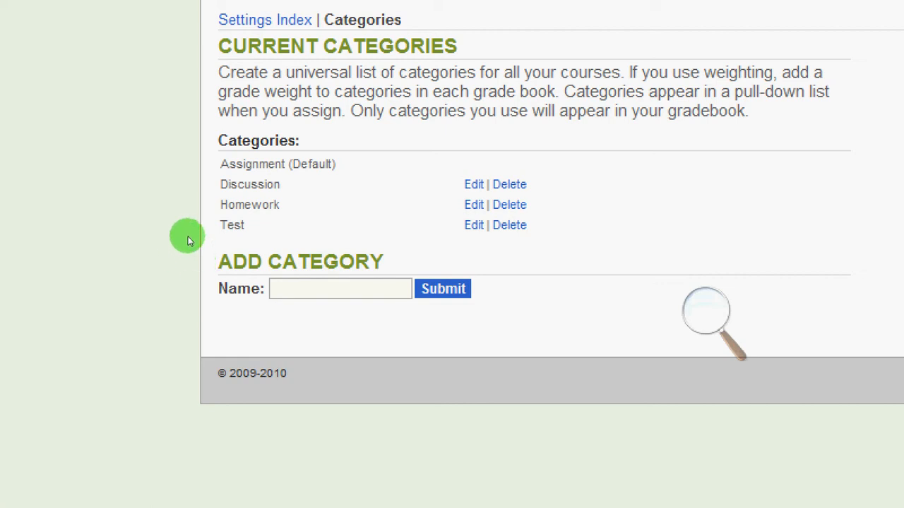
pyautogui.moveTo(188, 237); pyautogui.dragTo(246, 238)
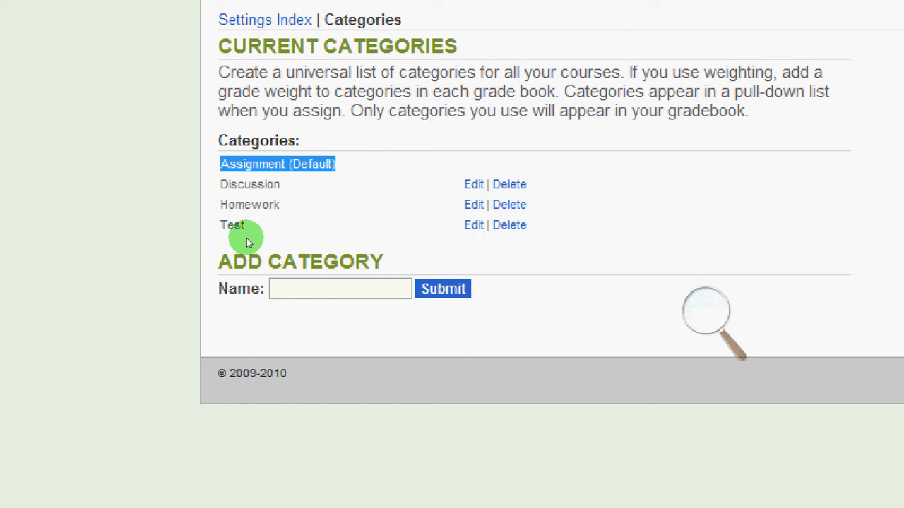
pyautogui.click(246, 238)
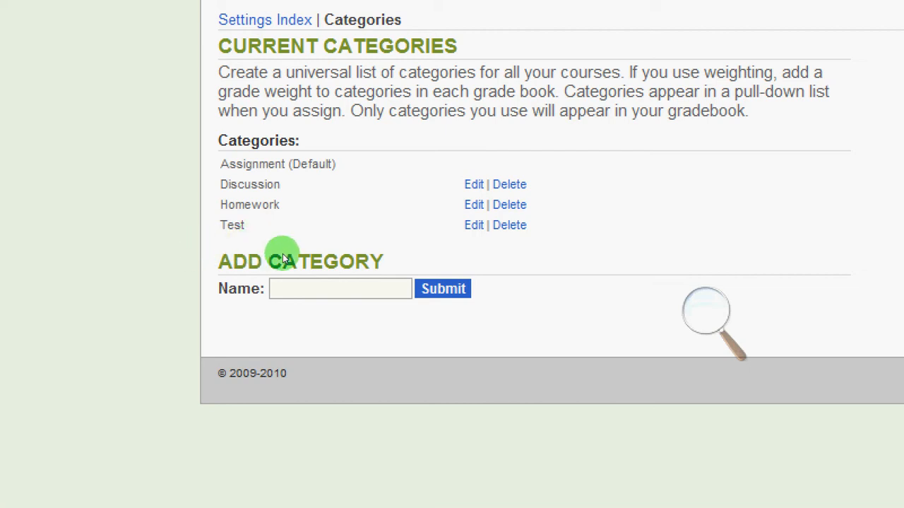
pyautogui.click(469, 183)
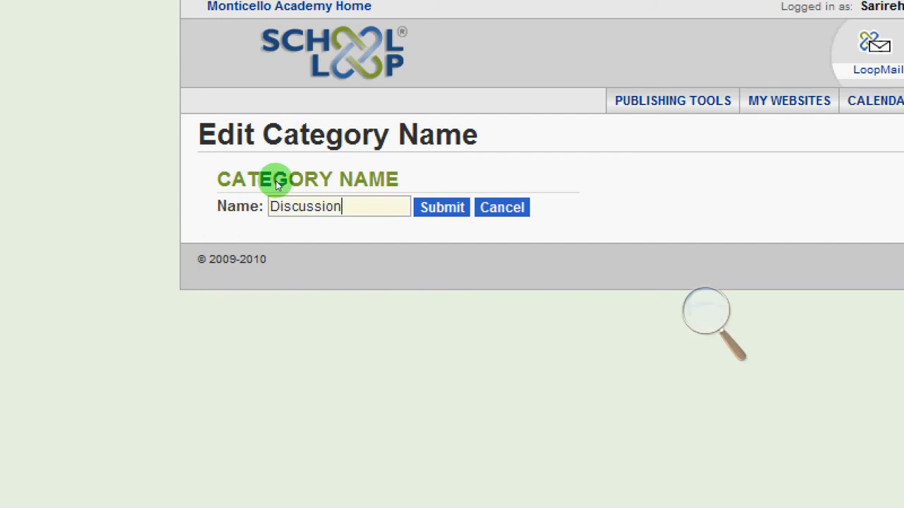
pyautogui.hotkey('ctrl', 'a')
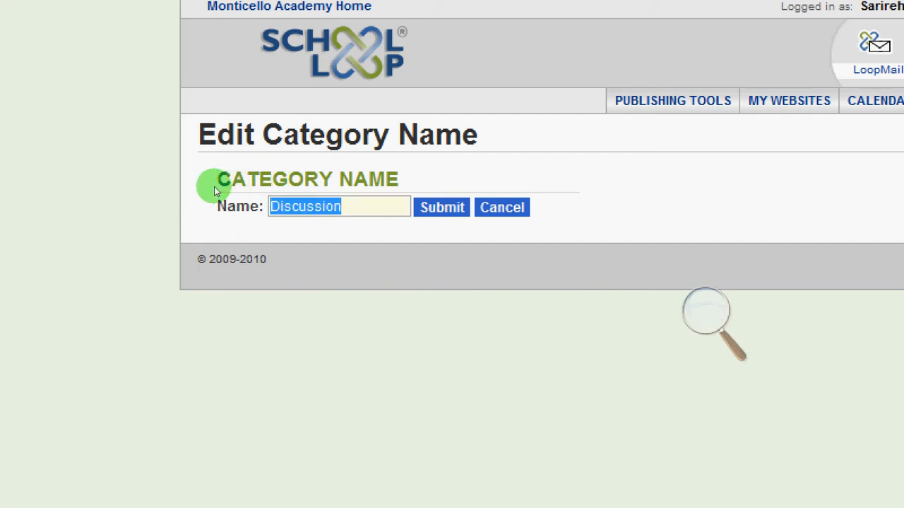
pyautogui.press('BackSpace')
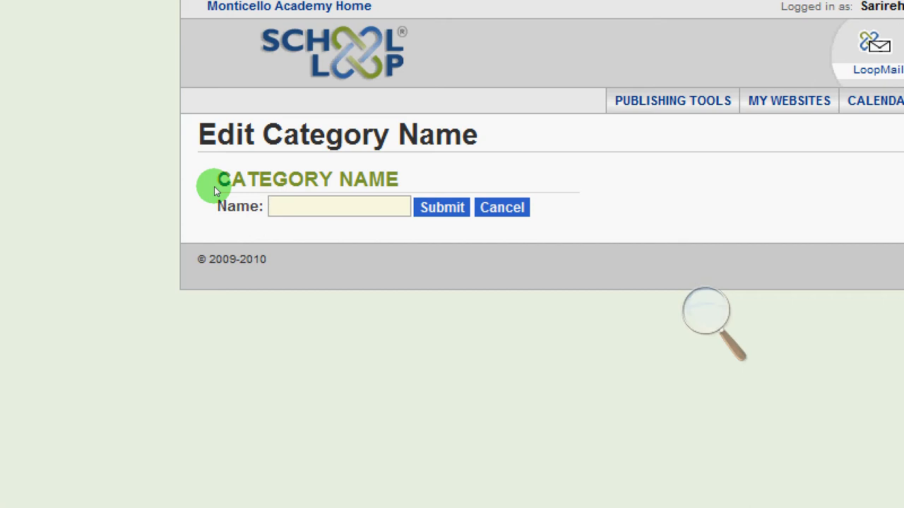
pyautogui.write('Classw')
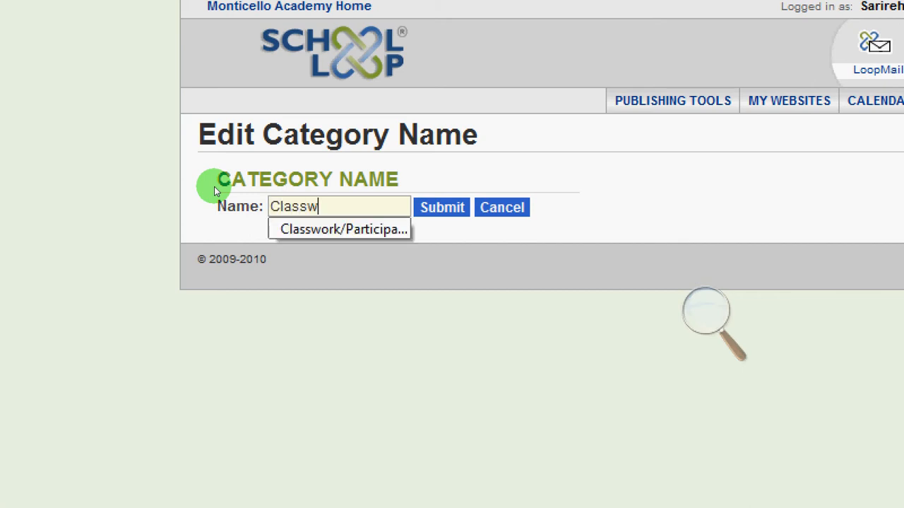
pyautogui.write('ork/Participation')
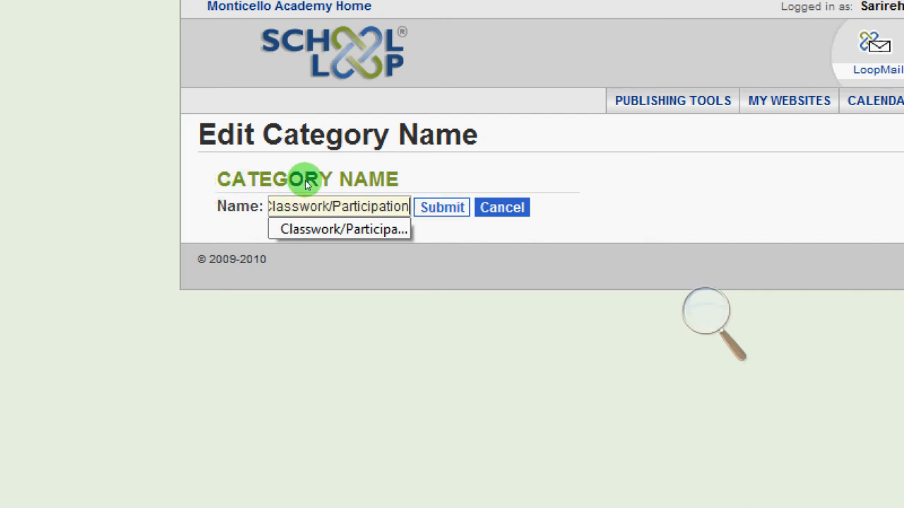
pyautogui.press('Return')
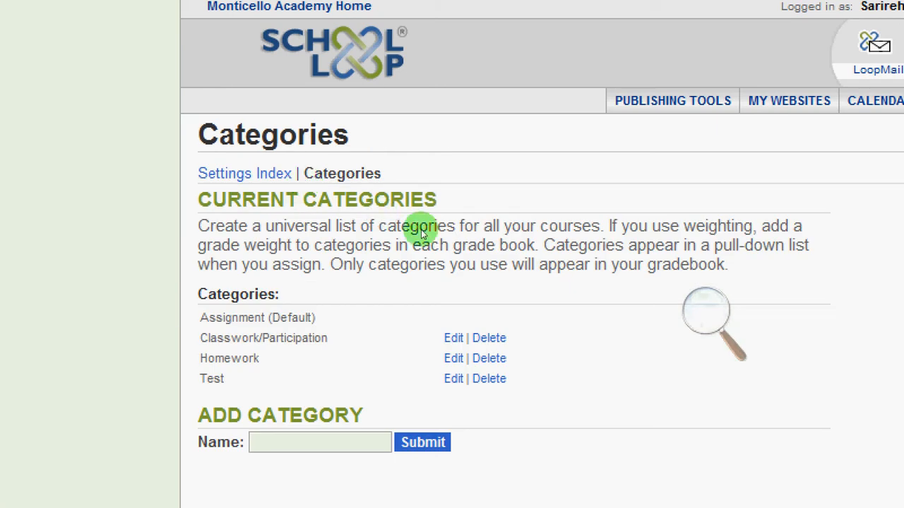
# Step: Rename the Test category as Assessment
pyautogui.click(447, 233)
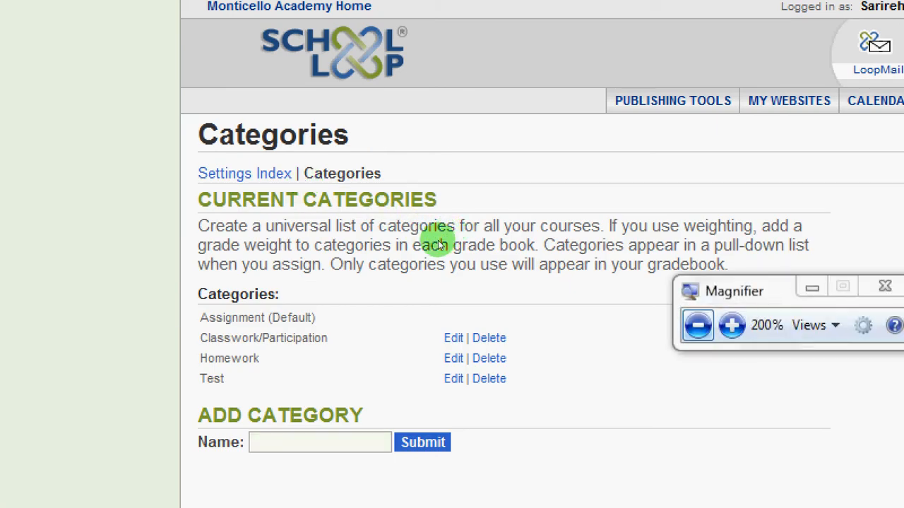
pyautogui.click(438, 241)
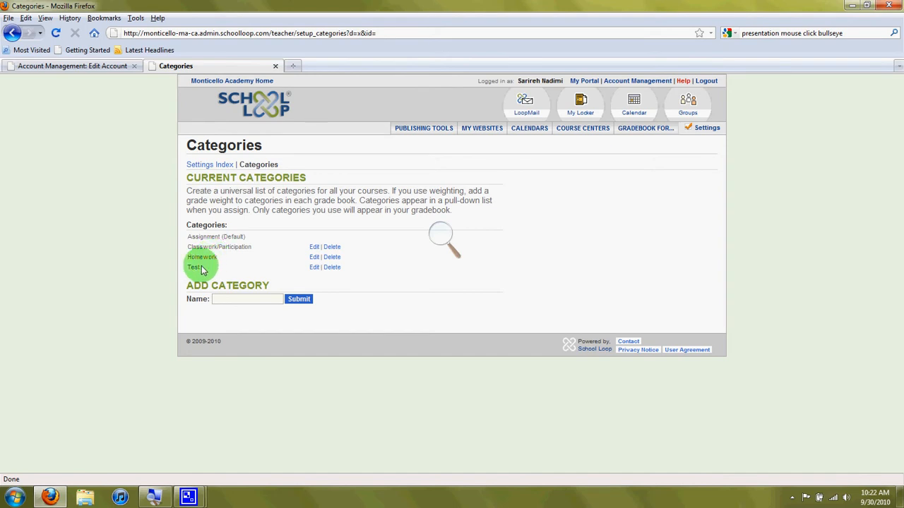
pyautogui.click(313, 268)
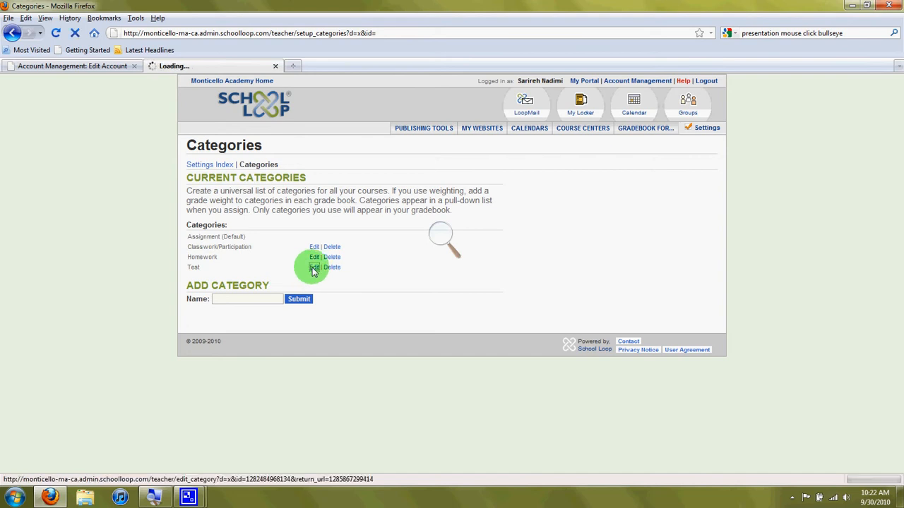
pyautogui.moveTo(262, 182); pyautogui.dragTo(210, 188)
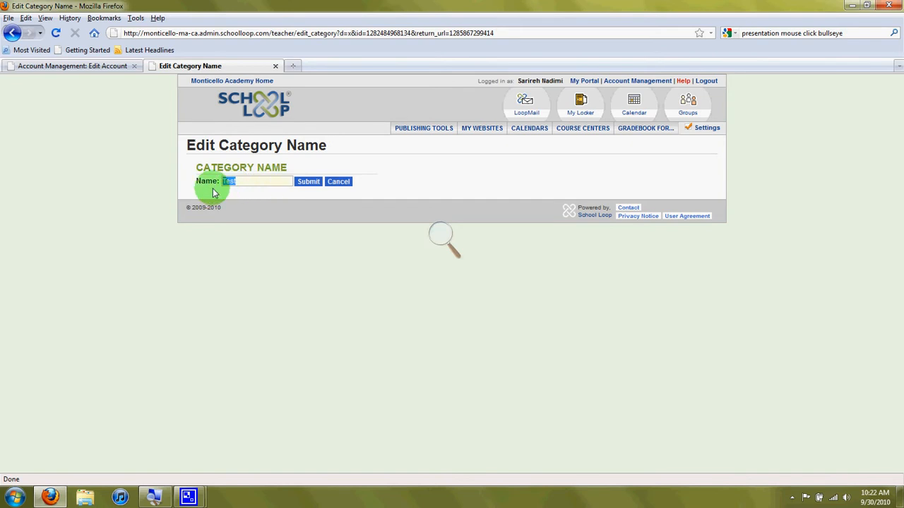
pyautogui.press('BackSpace')
pyautogui.write('Assessment')
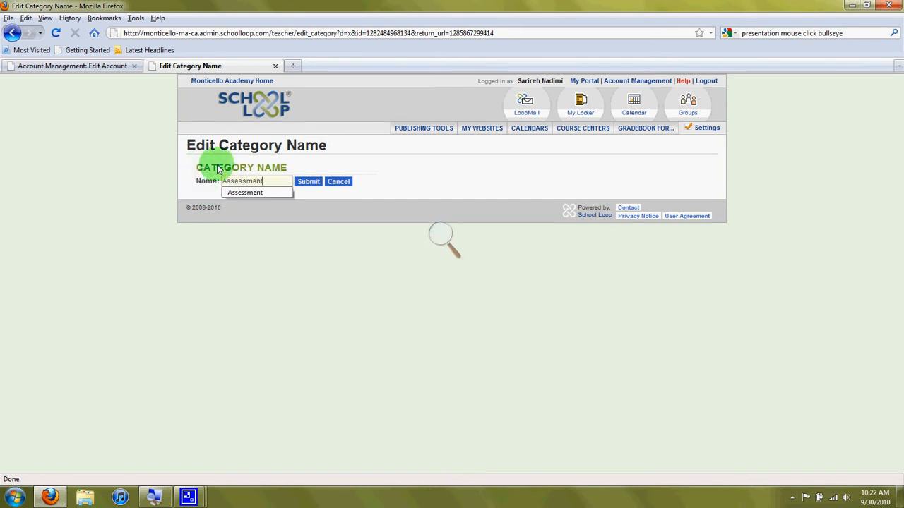
pyautogui.click(306, 181)
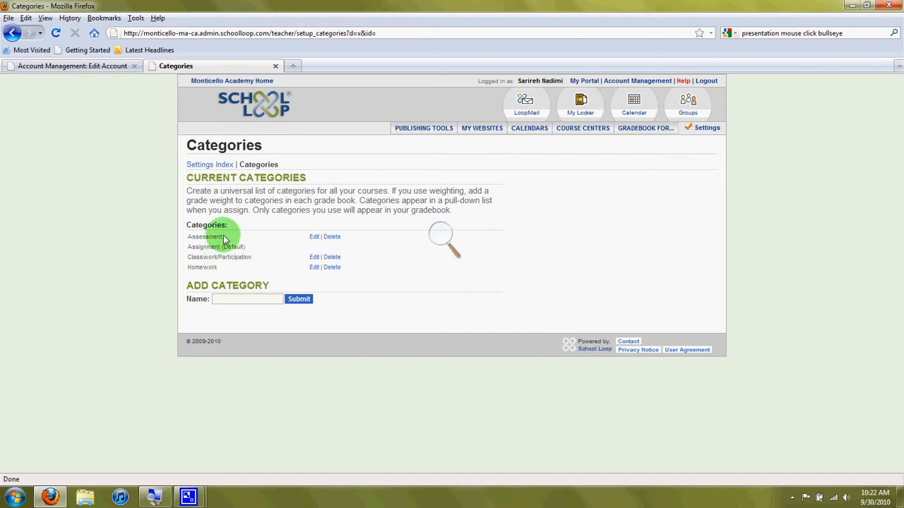
# Step: Add a new category named Extra Credit to the universal category list
pyautogui.click(218, 302)
pyautogui.write('E')
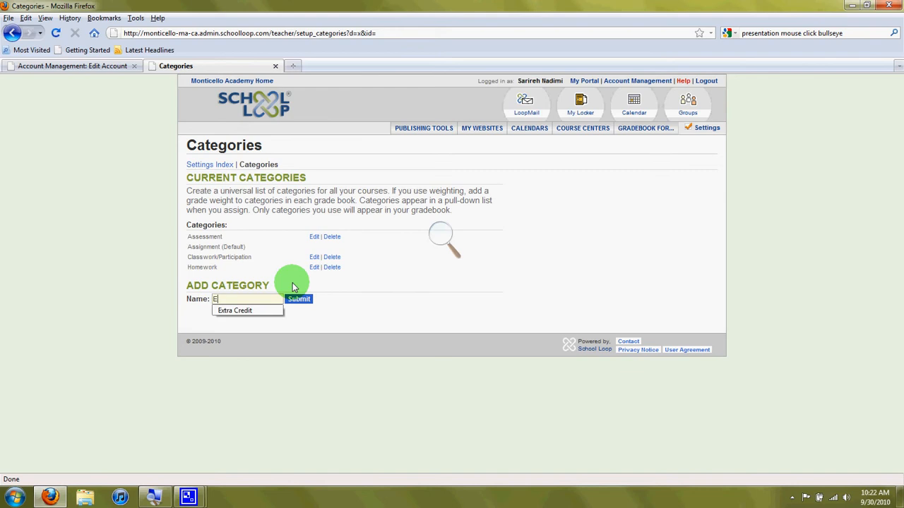
pyautogui.write('xtra Credit')
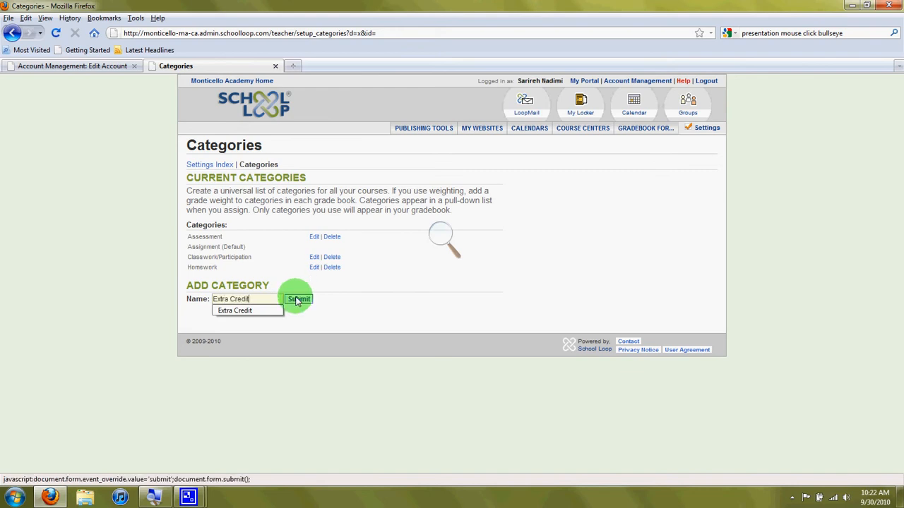
pyautogui.click(297, 301)
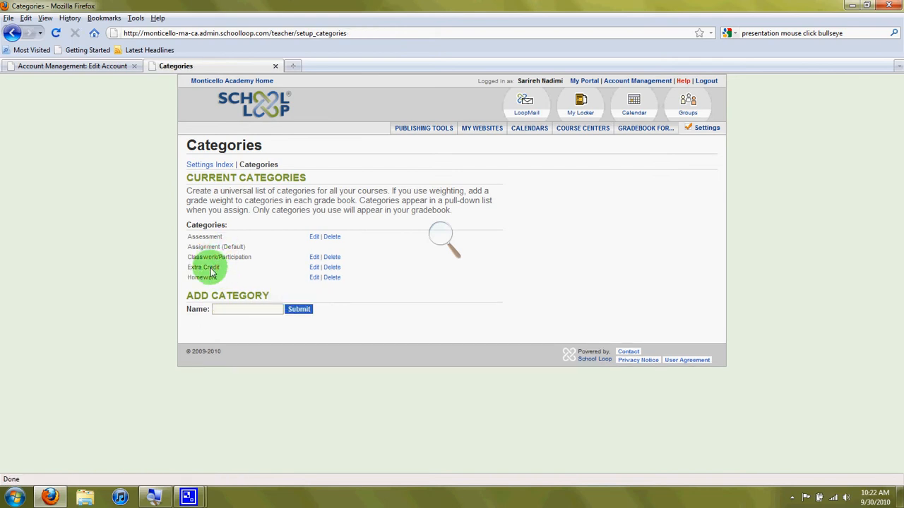
# Step: Return to the weighting setup of the K1 Language Arts - Spelling Gradebook and turn weighting on
pyautogui.click(204, 168)
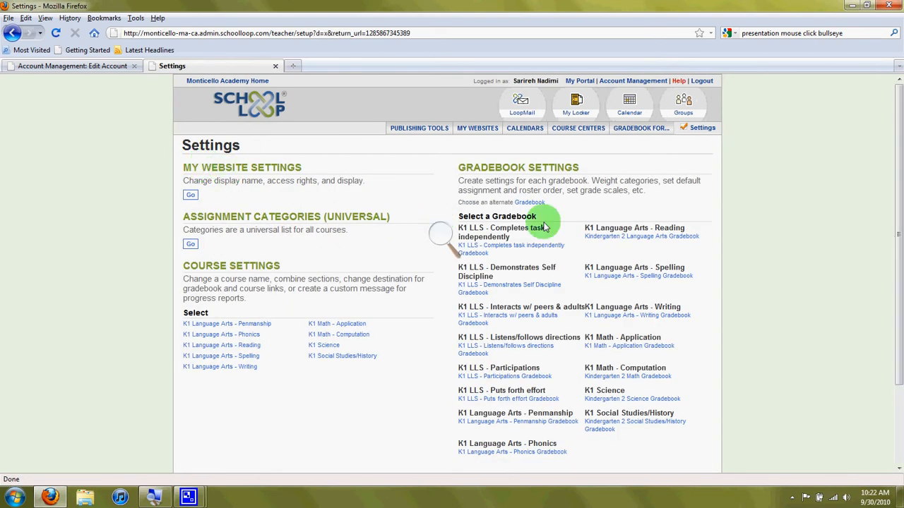
pyautogui.click(619, 276)
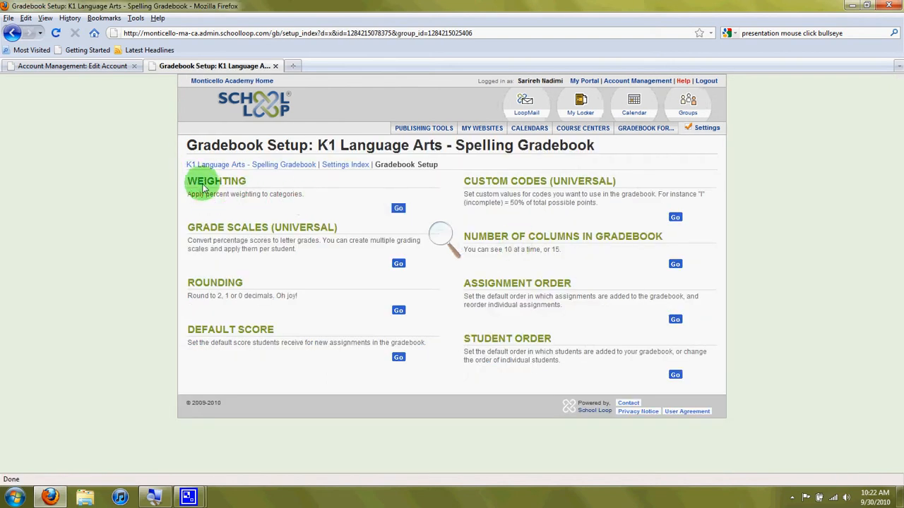
pyautogui.click(398, 209)
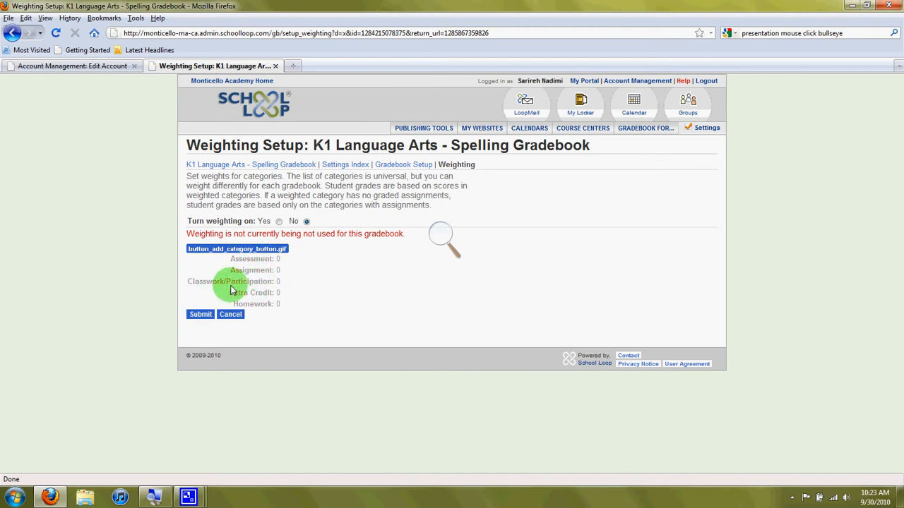
pyautogui.click(279, 223)
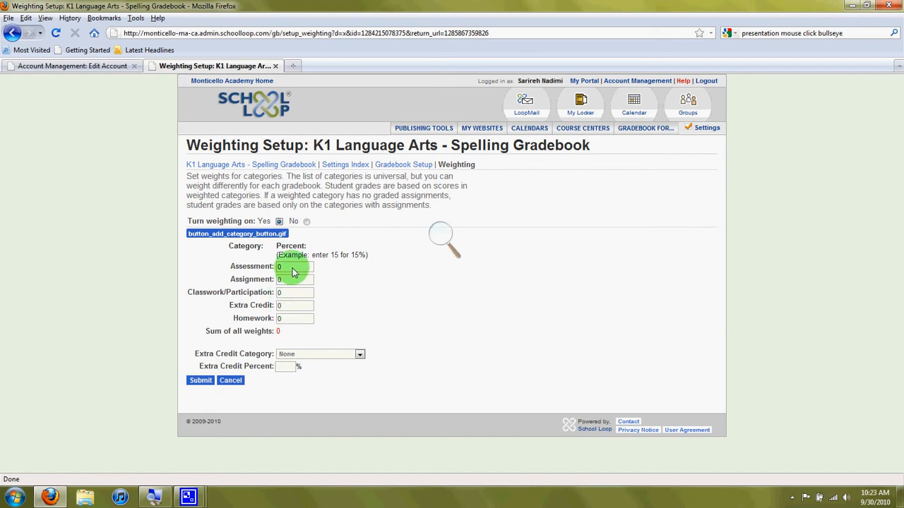
# Step: Set the category weights to 30 percent for Assessment, 50 for Classwork/Participation and 20 for Homework
pyautogui.moveTo(292, 268); pyautogui.dragTo(264, 268)
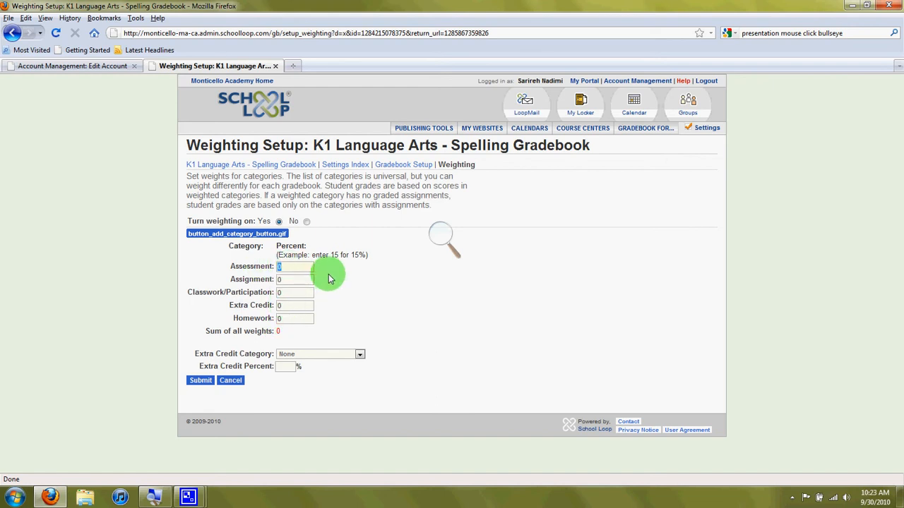
pyautogui.write('30')
pyautogui.click(287, 291)
pyautogui.press('BackSpace')
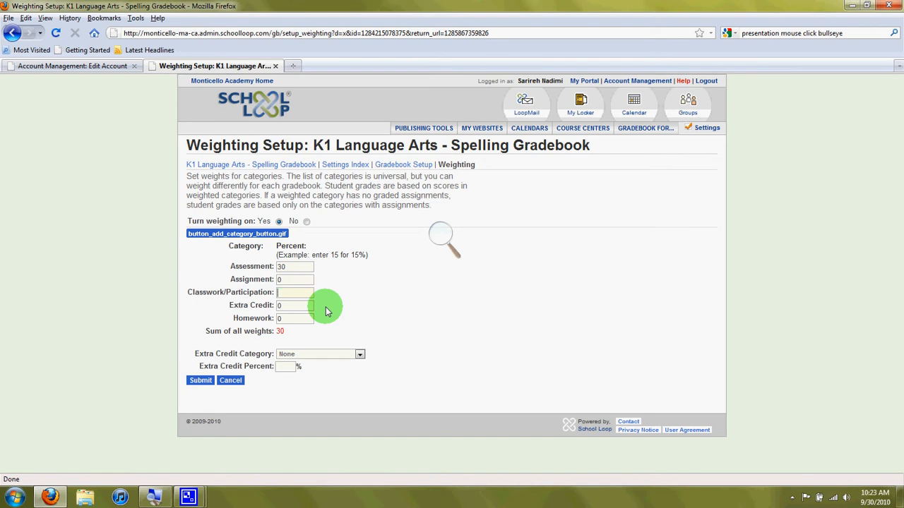
pyautogui.write('50')
pyautogui.click(302, 318)
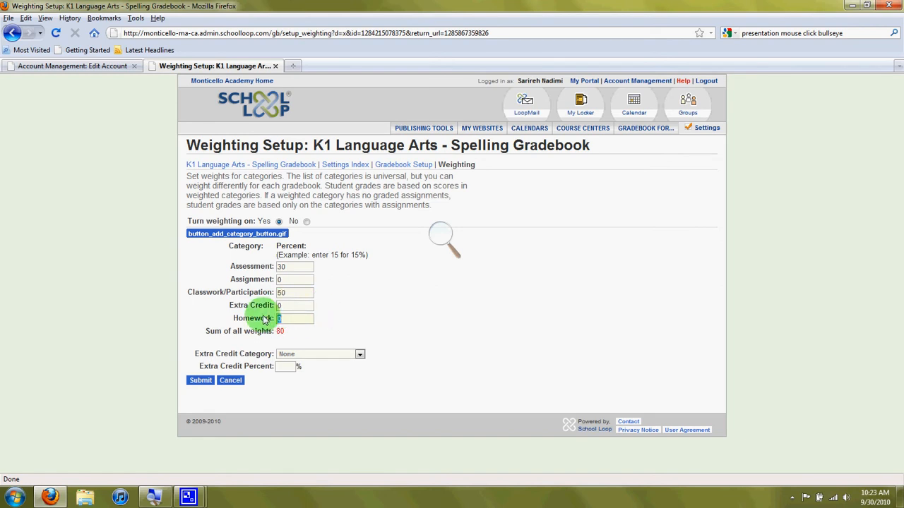
pyautogui.write('20')
pyautogui.click(431, 342)
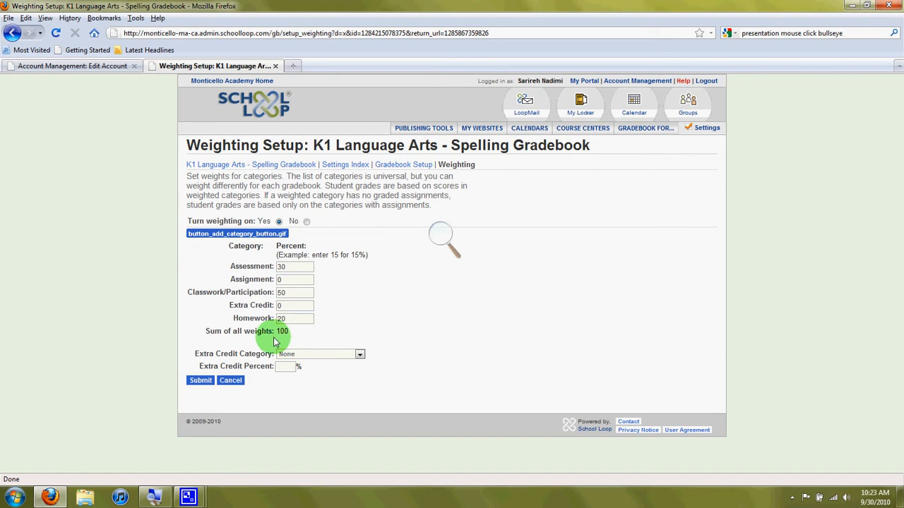
# Step: Assign Extra Credit as the extra credit category at 5 percent and submit the weighting changes
pyautogui.click(285, 355)
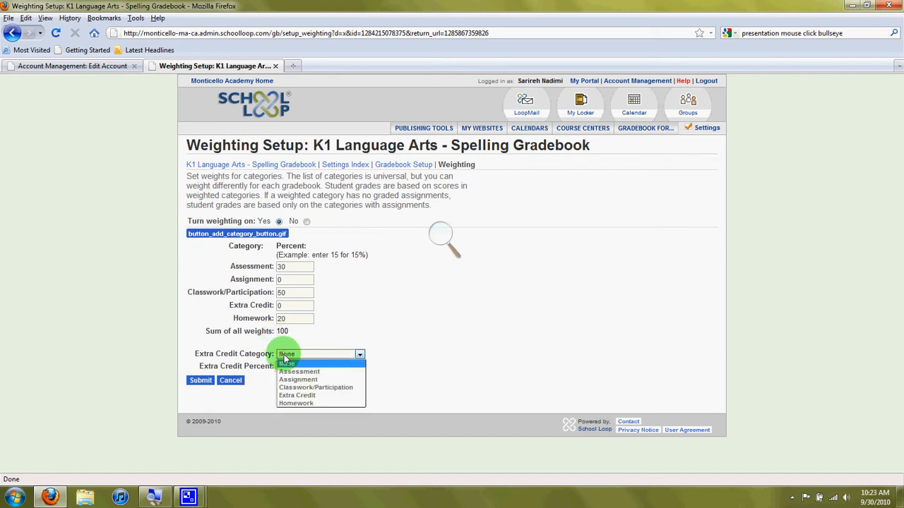
pyautogui.click(297, 396)
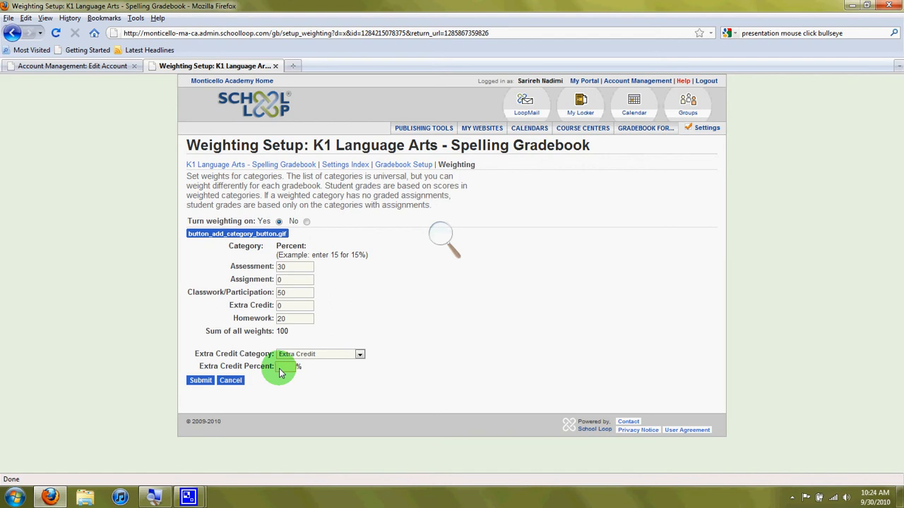
pyautogui.write('5')
pyautogui.click(288, 380)
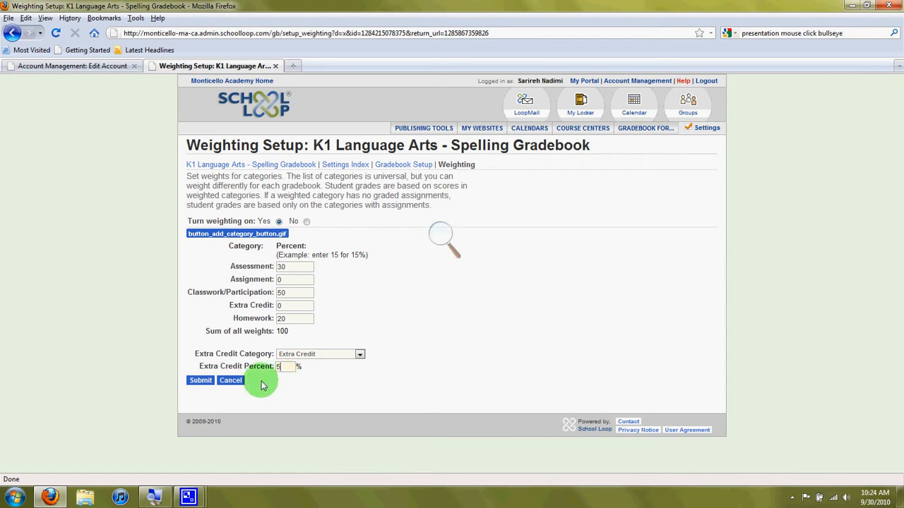
pyautogui.click(197, 380)
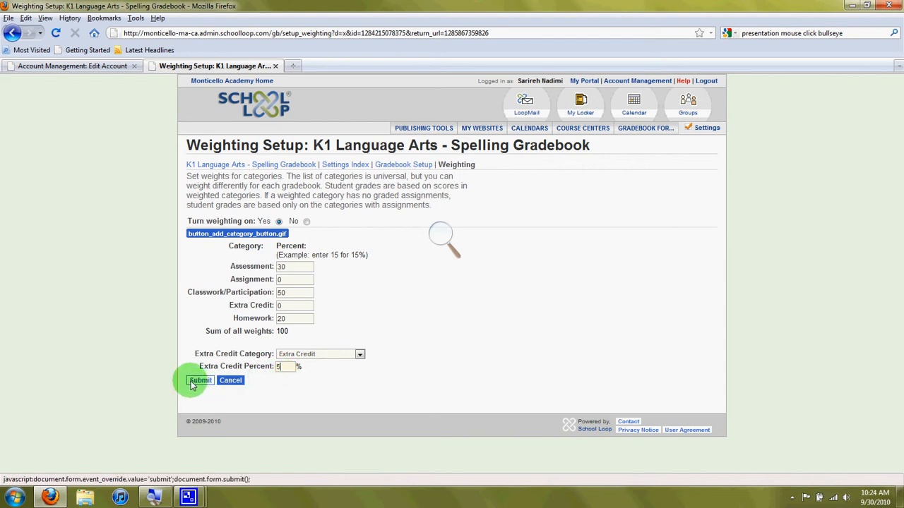
pyautogui.click(200, 381)
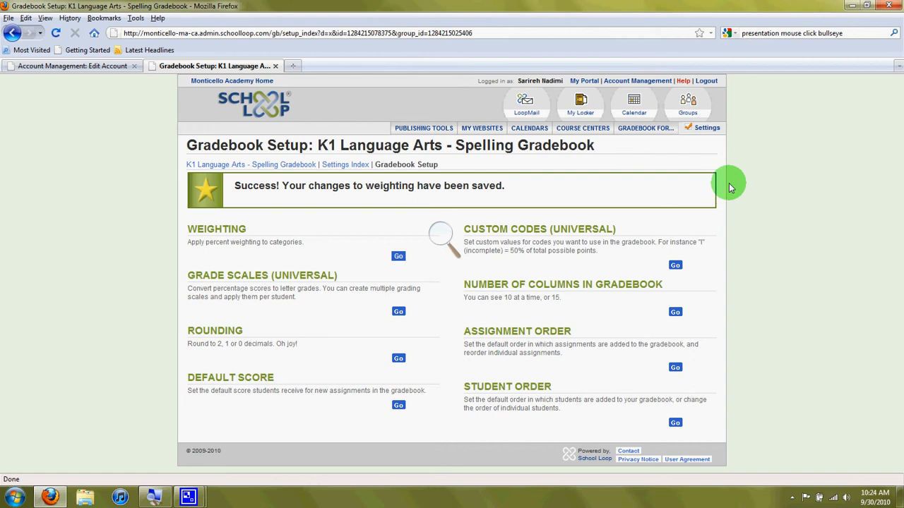
# Step: From the general settings, open the weighting setup of the Kindergarten 2 Language Arts Gradebook under K1 Language Arts - Reading
pyautogui.click(717, 131)
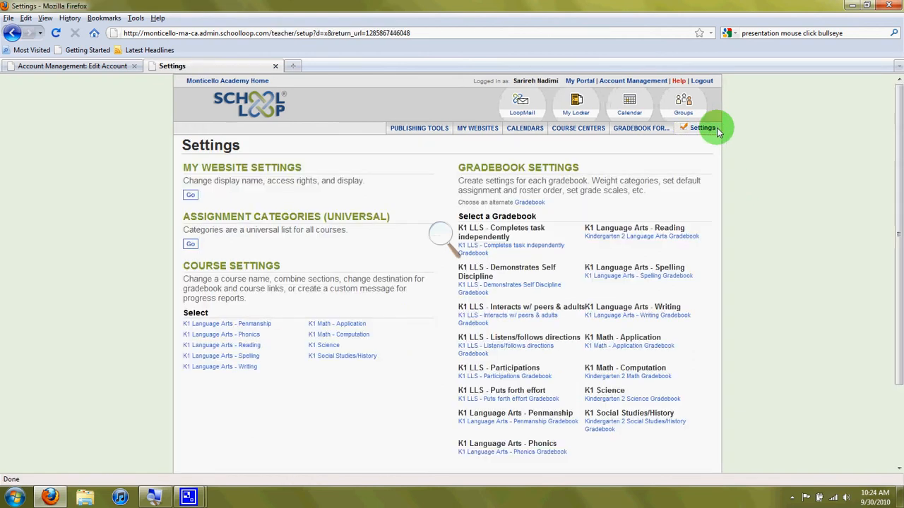
pyautogui.click(641, 236)
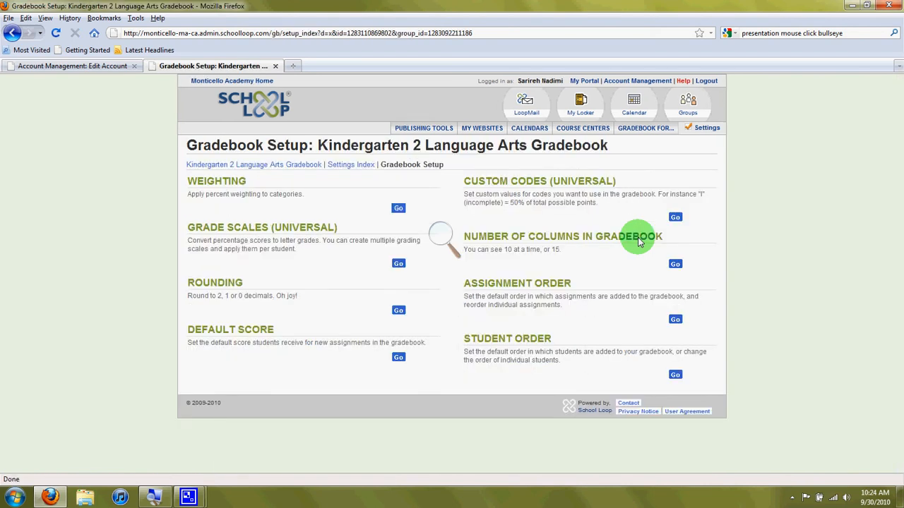
pyautogui.click(397, 208)
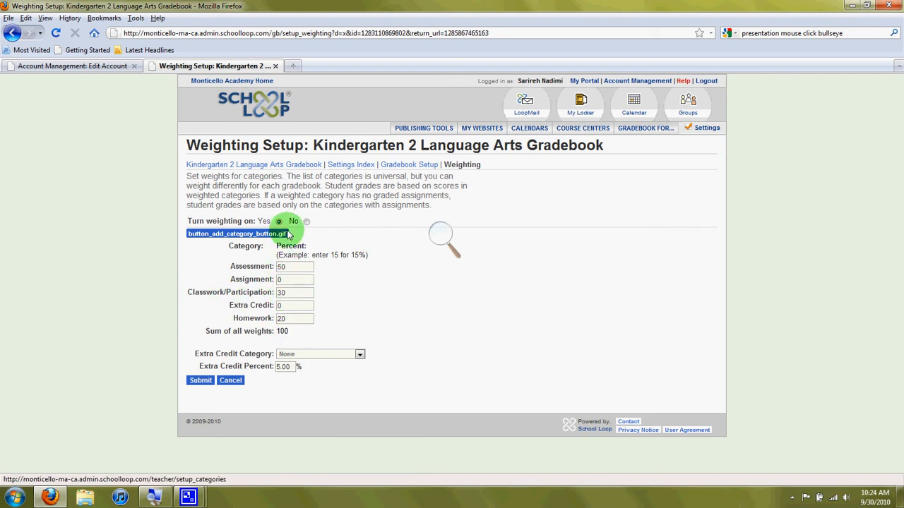
pyautogui.click(201, 384)
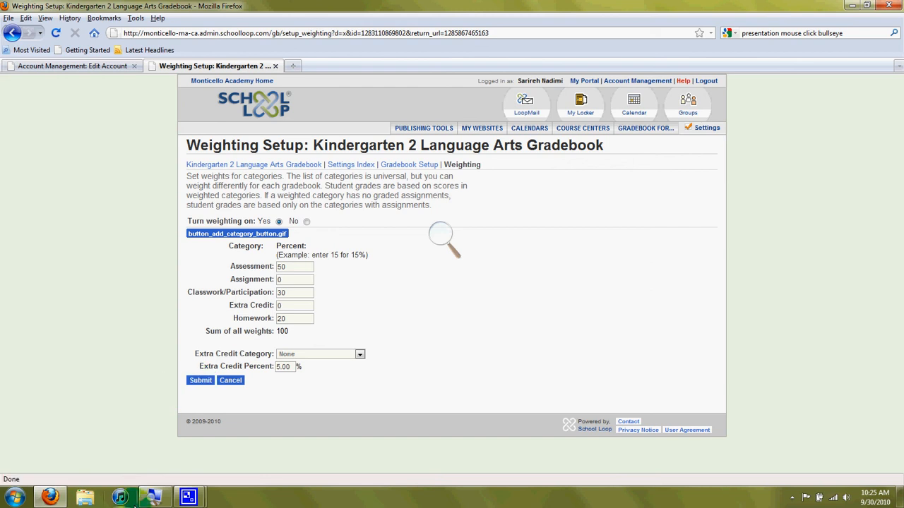
pyautogui.click(188, 497)
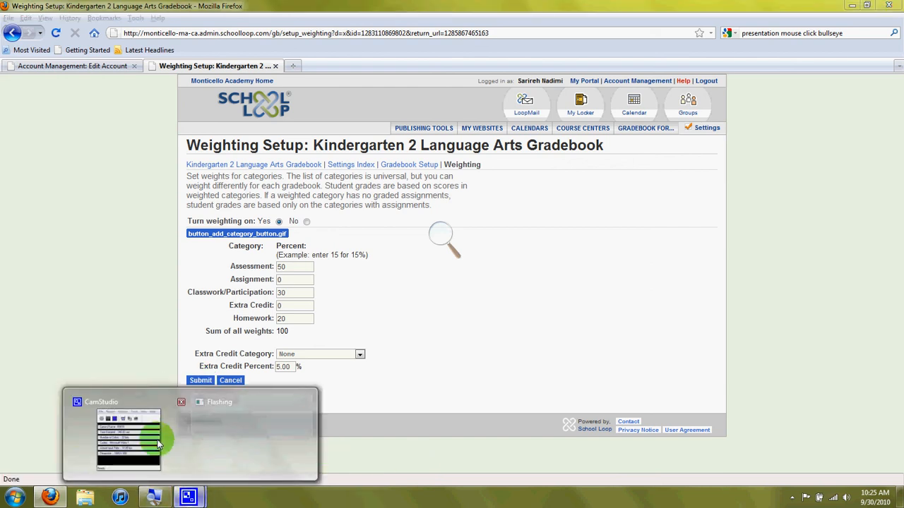